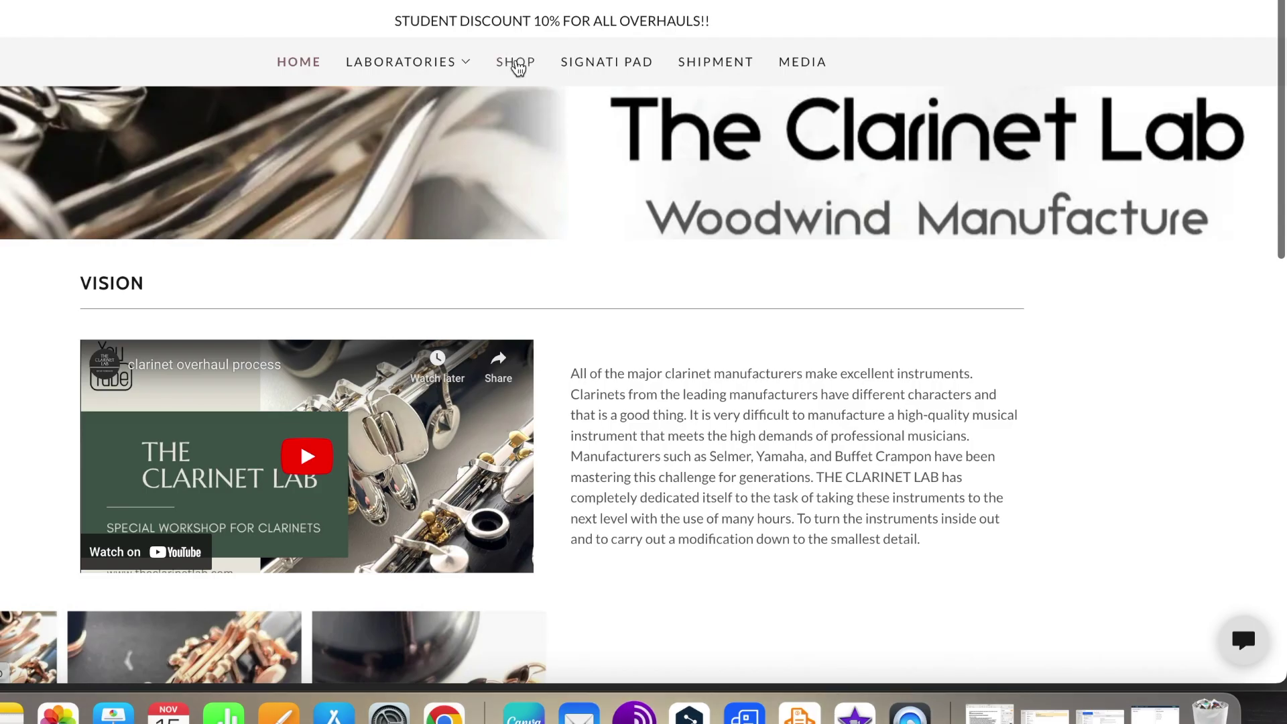
- Browse Shop > Clarinet Repair > Overhaul to the 580,00 € Bb / A / Eb / C / D overhaul
left_click(519, 67)
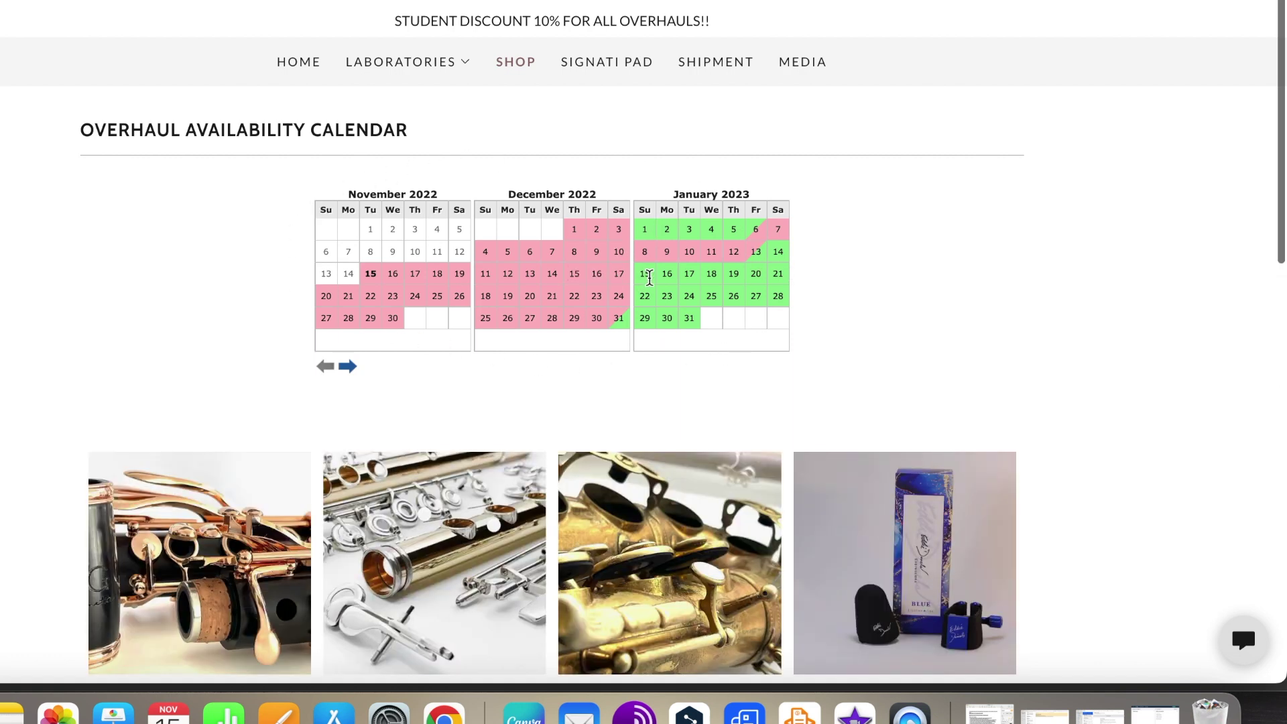
scroll(426, 372, "down", 5)
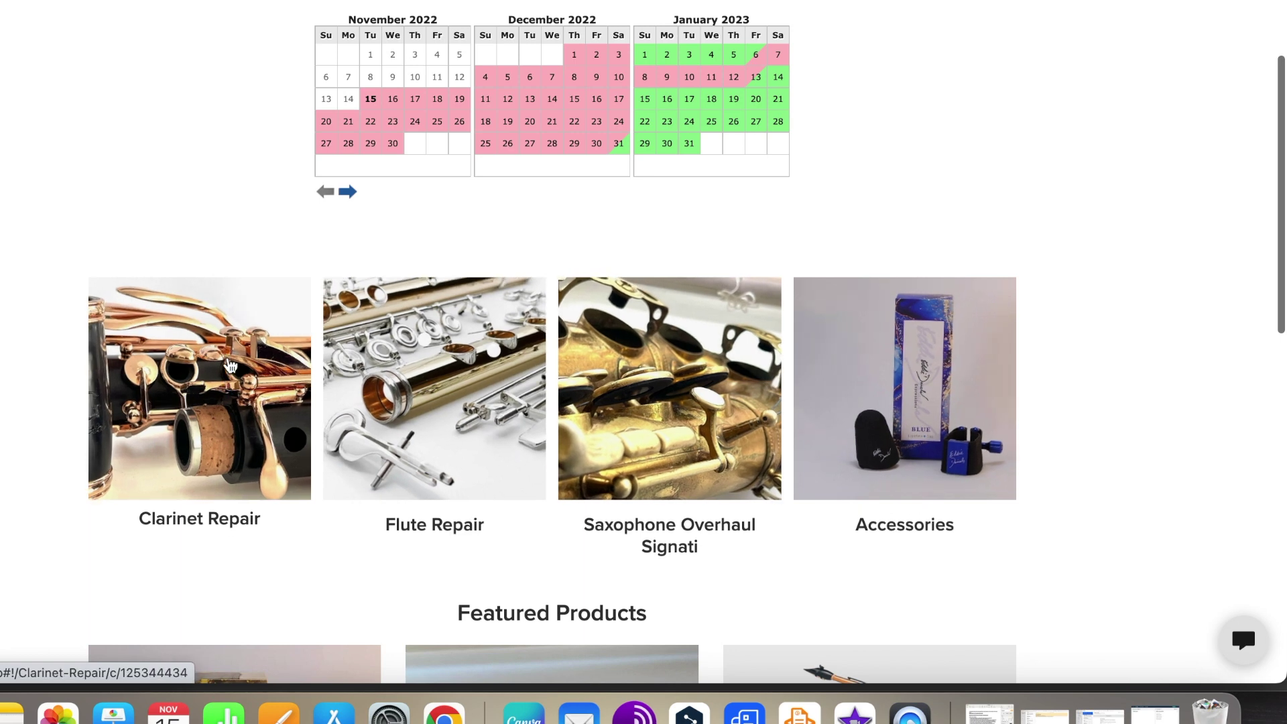
left_click(180, 384)
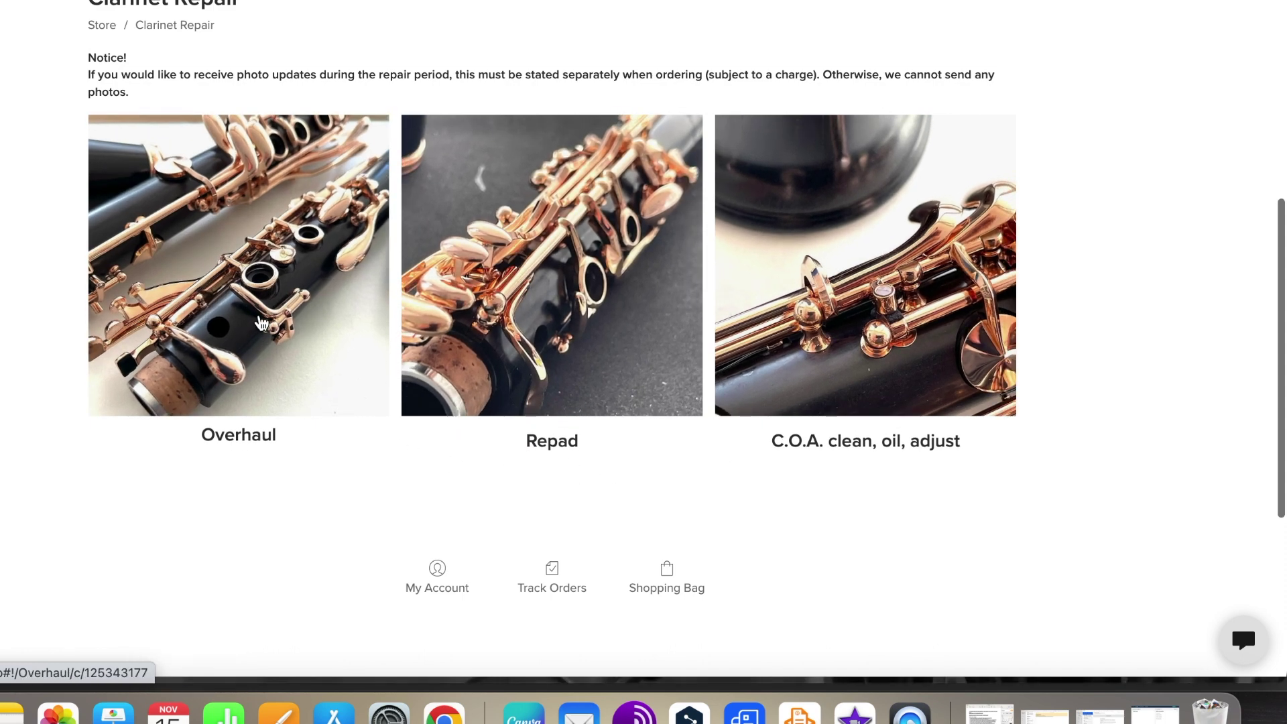
left_click(261, 324)
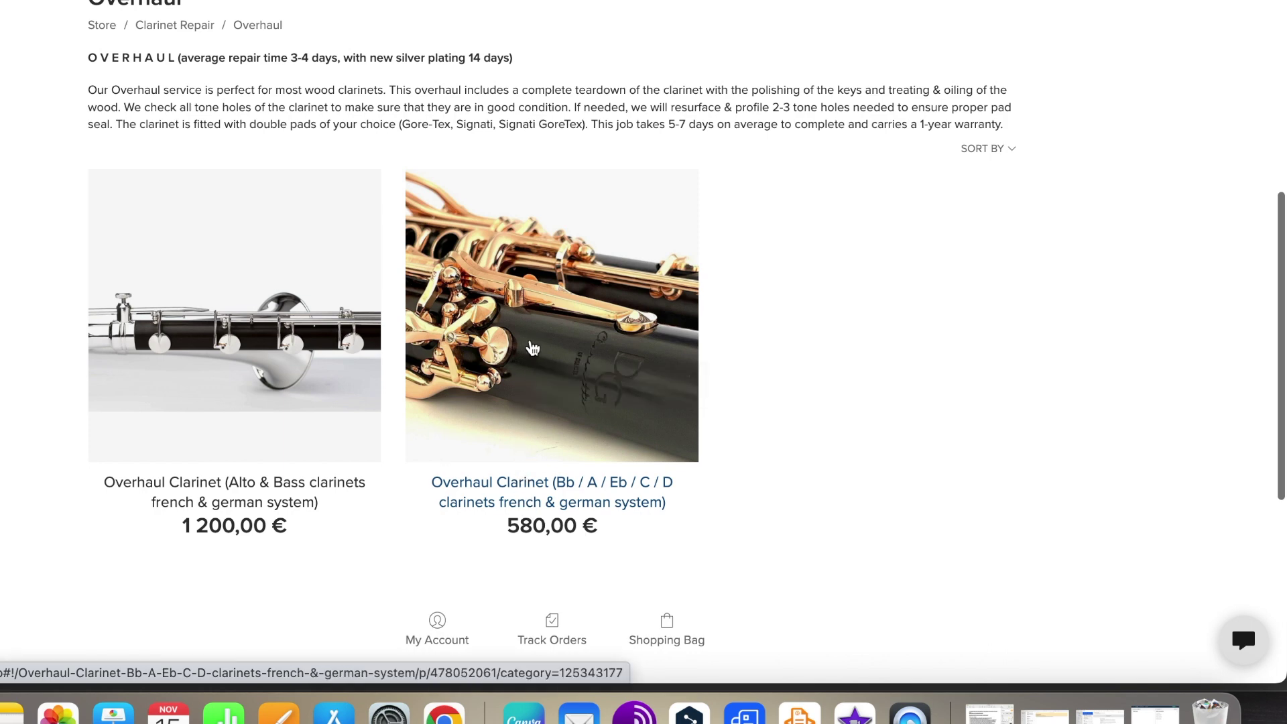
left_click(534, 348)
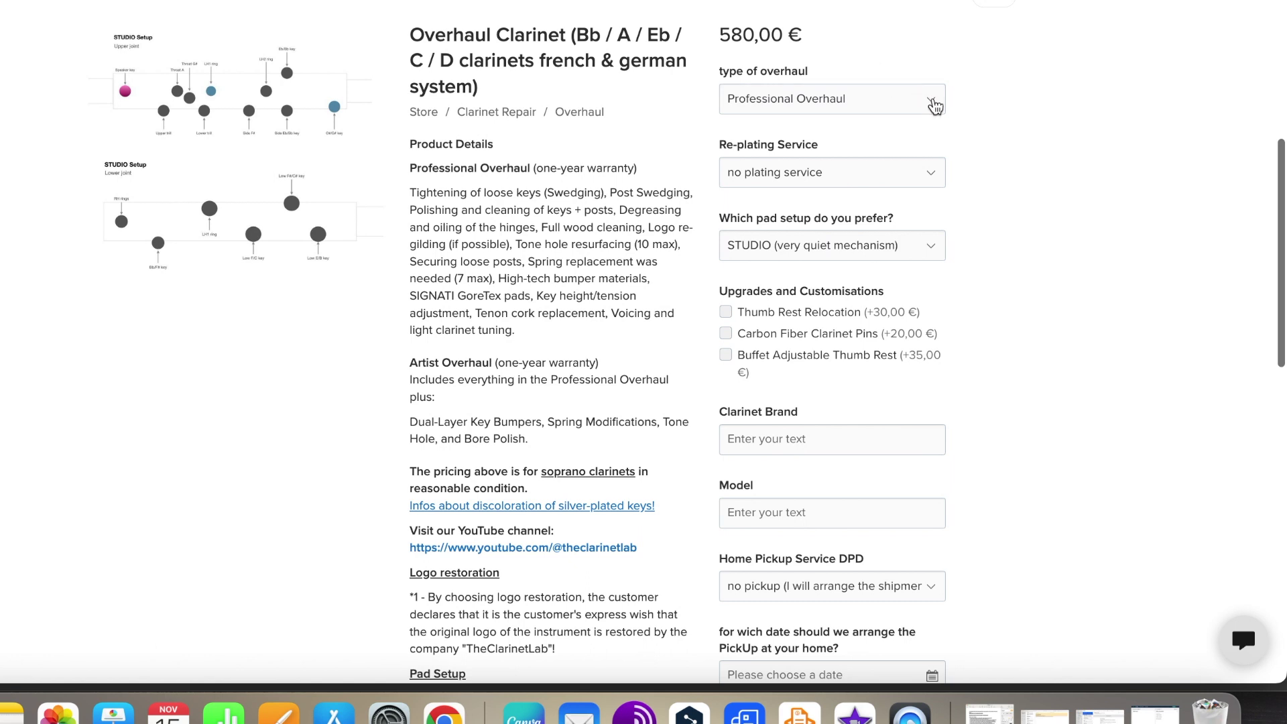
left_click(936, 104)
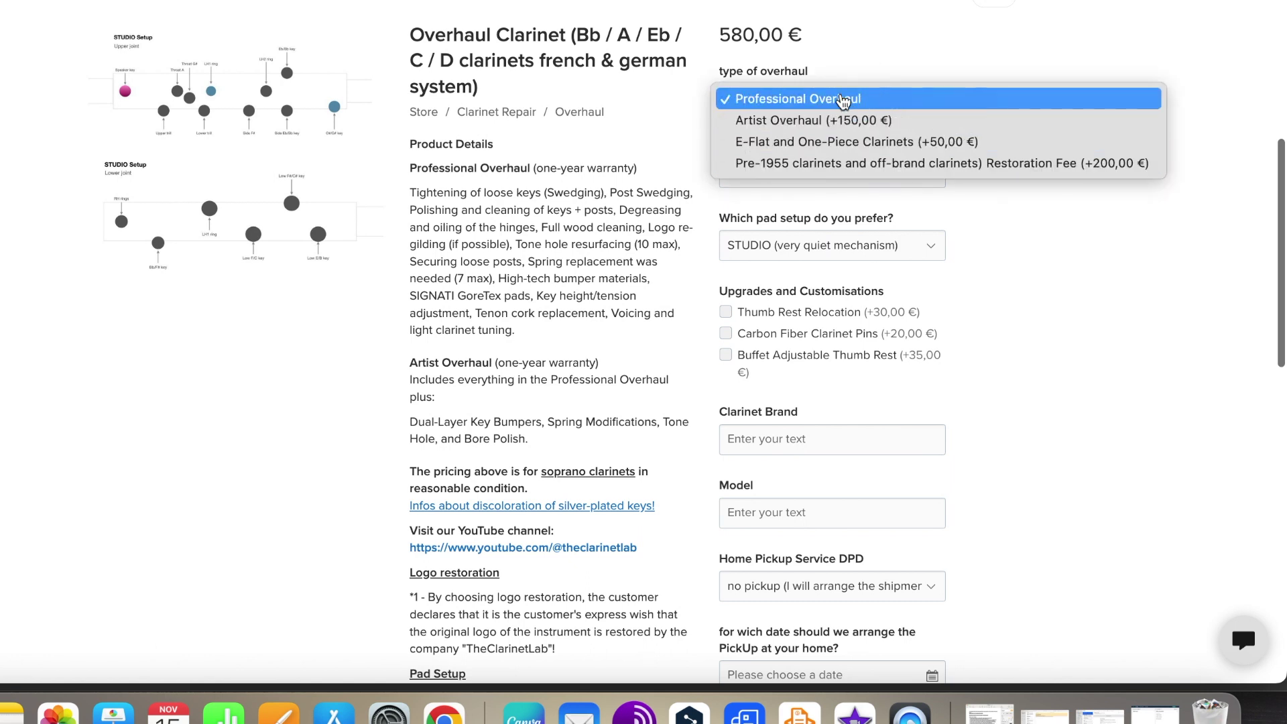
- Choose Professional Overhaul, SILVER key and post replating, and ORCHESTRAL pad setup for 850,00 €
left_click(841, 99)
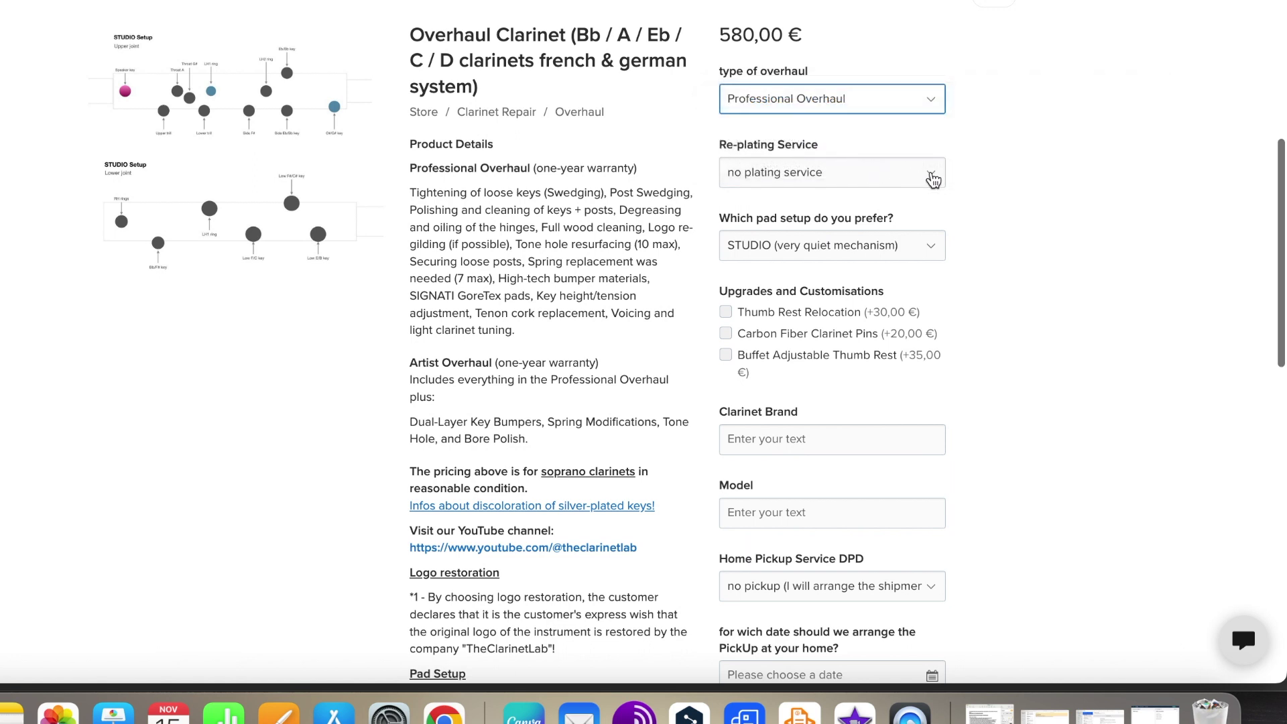
left_click(932, 175)
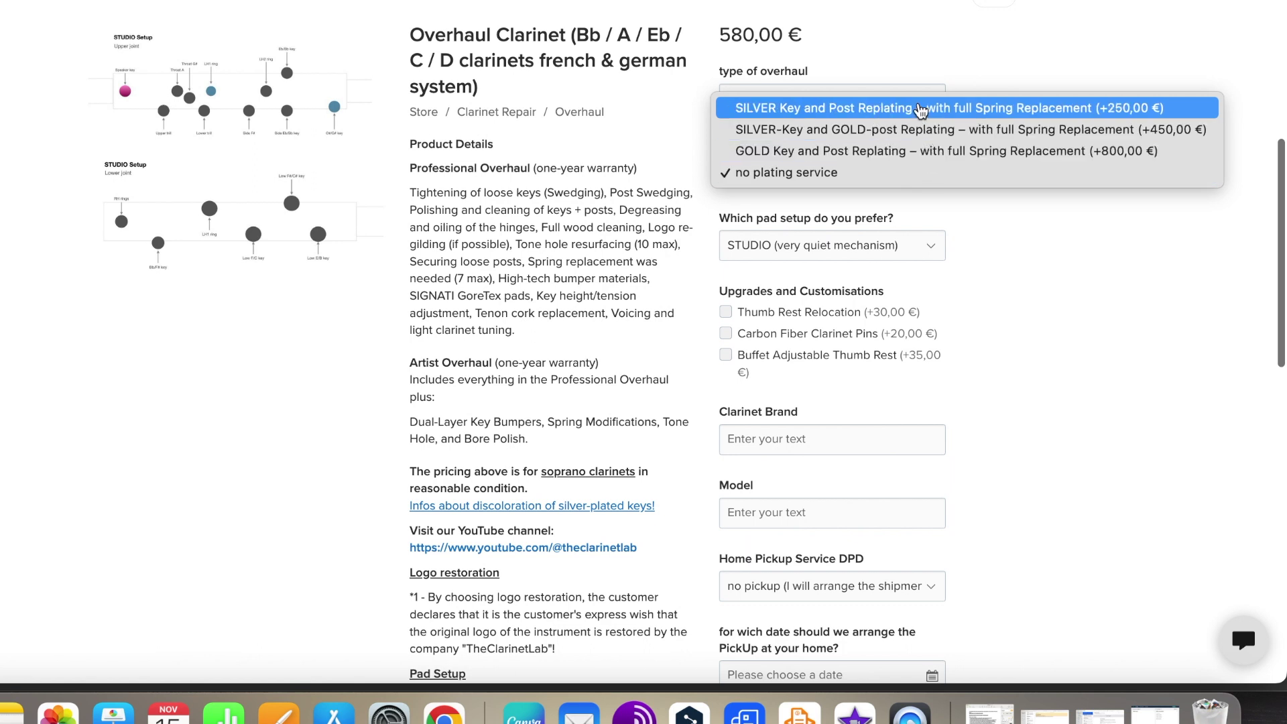
left_click(920, 110)
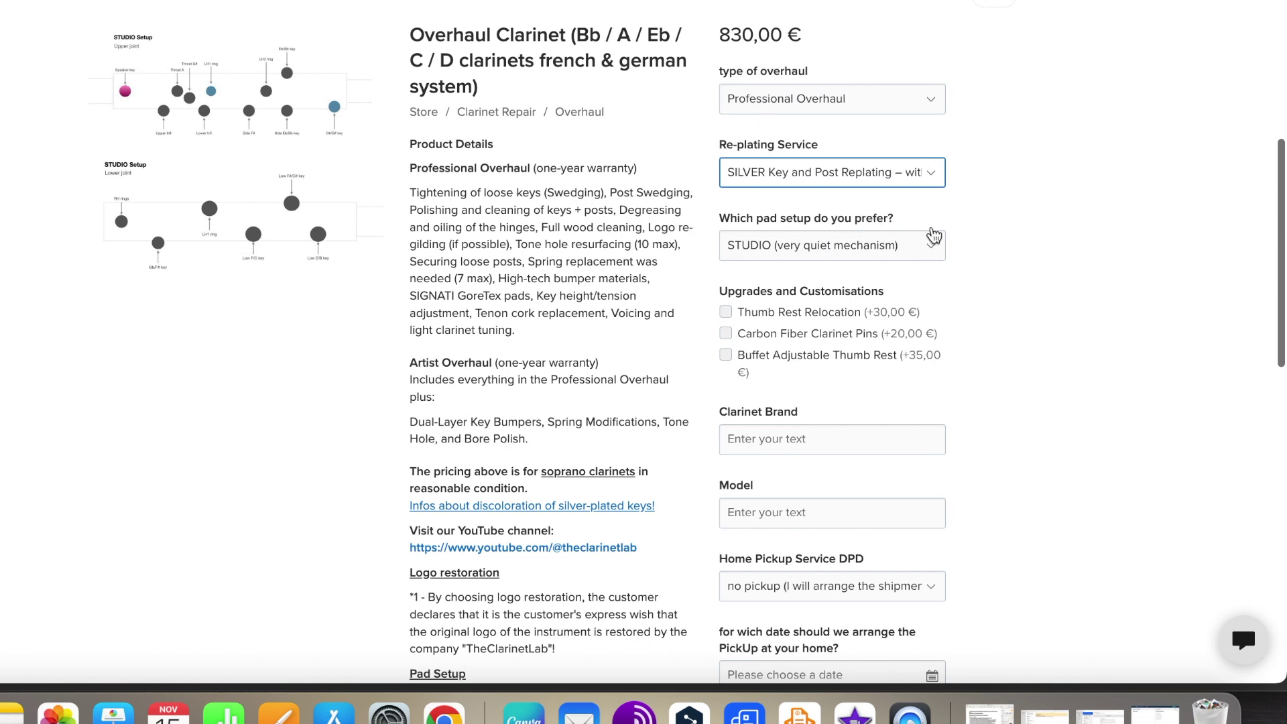
left_click(937, 248)
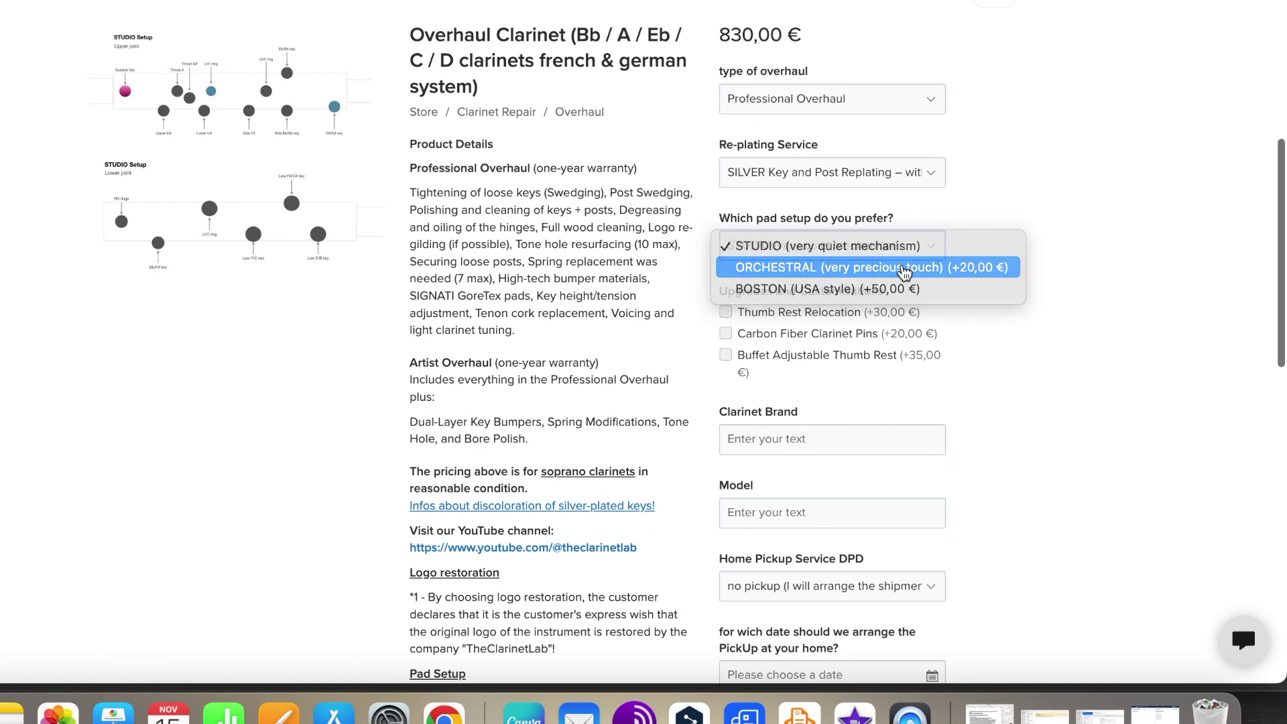
key("Escape")
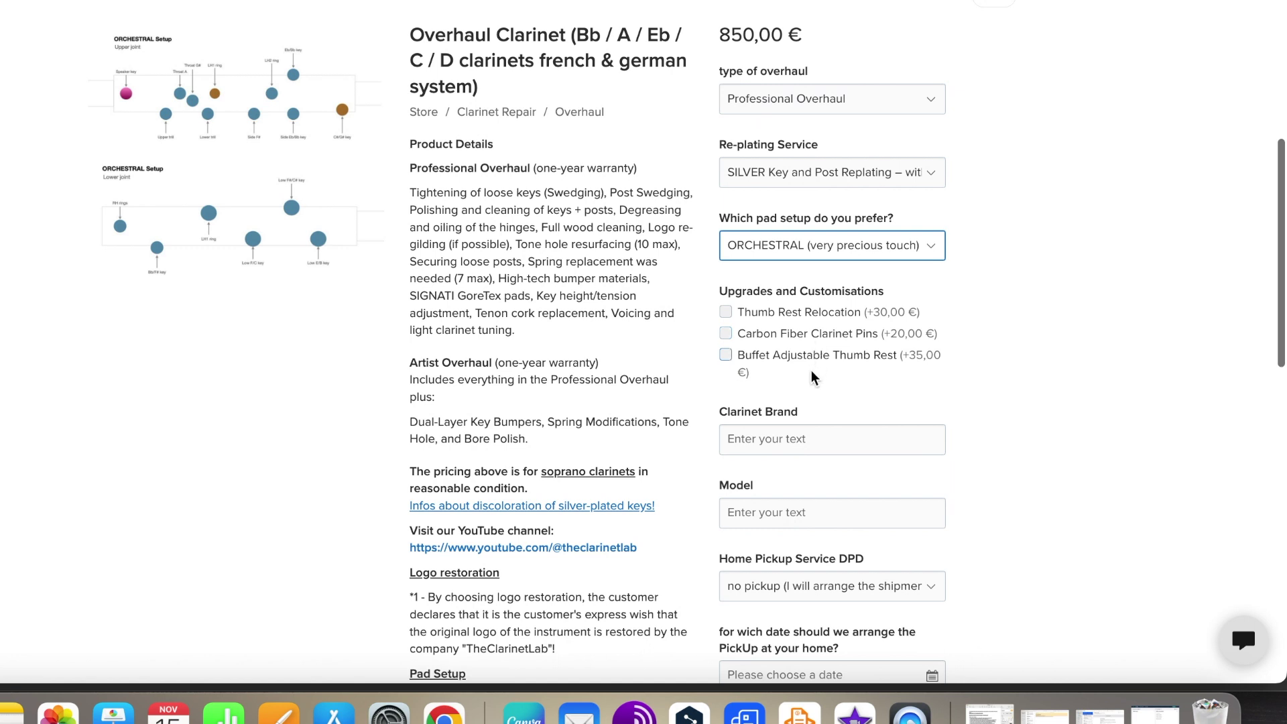
- Add Carbon Fiber Clarinet Pins (870,00 €) and enter brand SELMER and model RECITAL
left_click(726, 335)
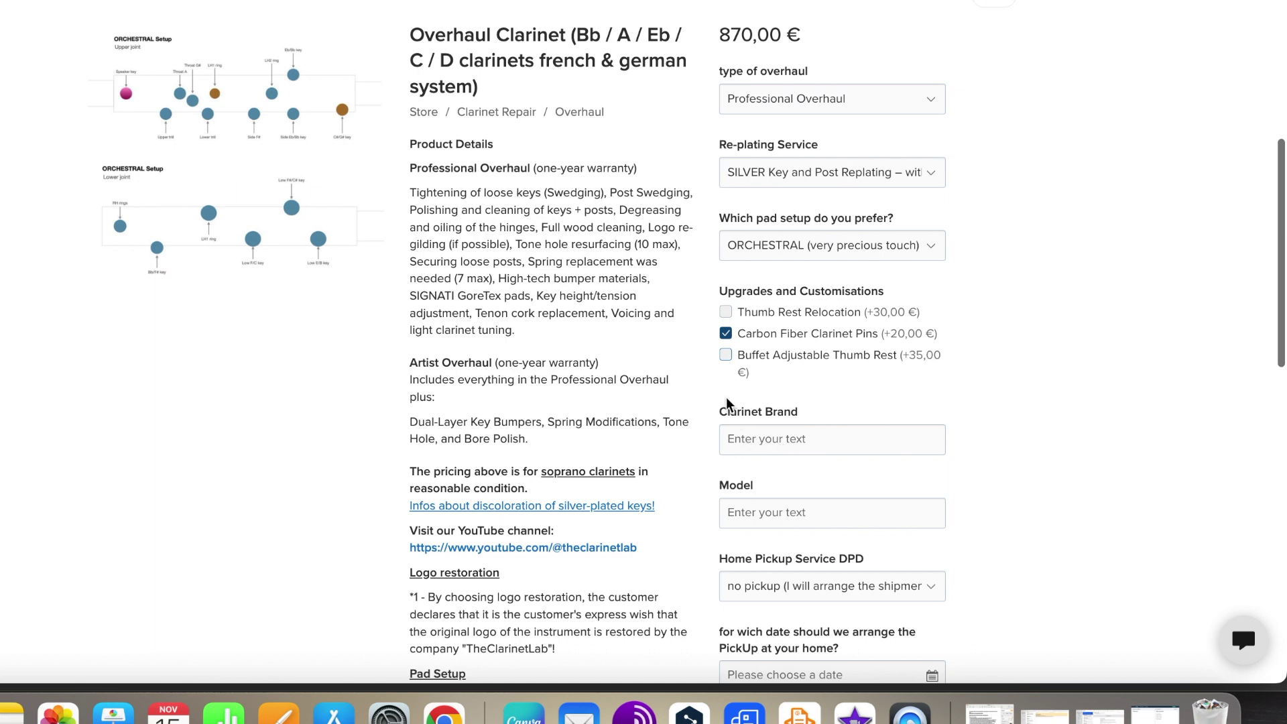
left_click(735, 441)
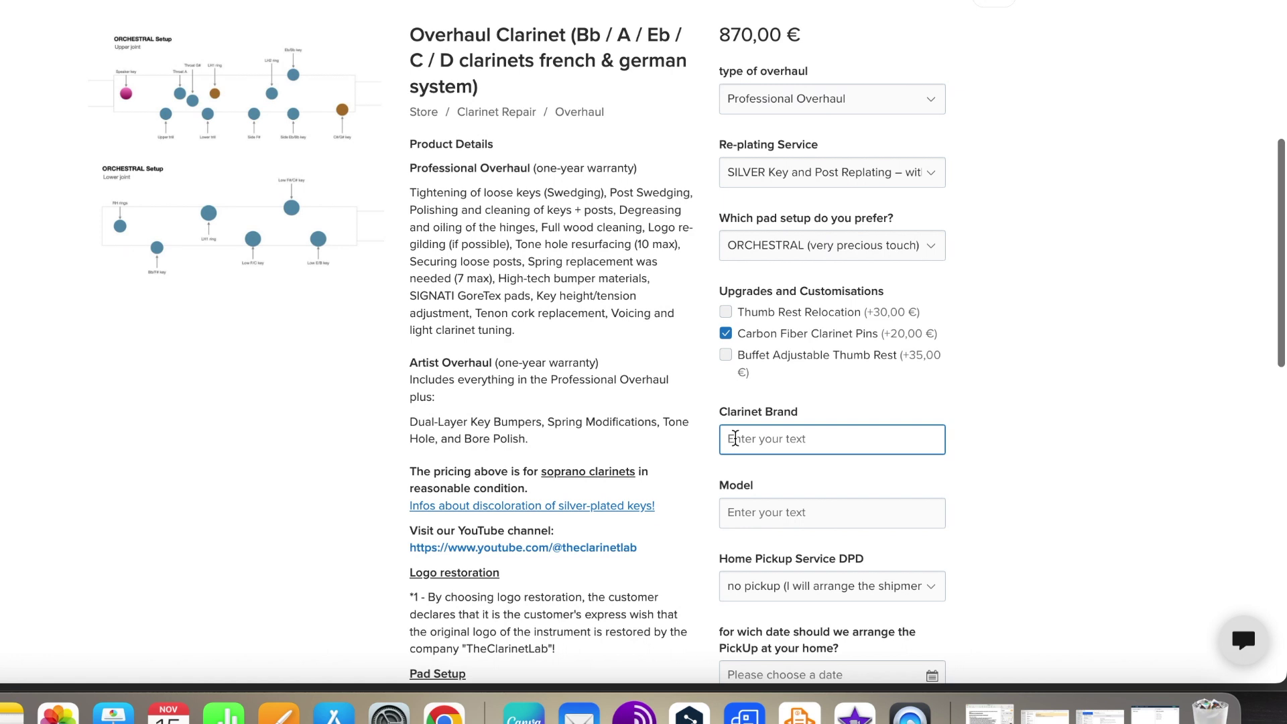
type("SELMER")
left_click(747, 516)
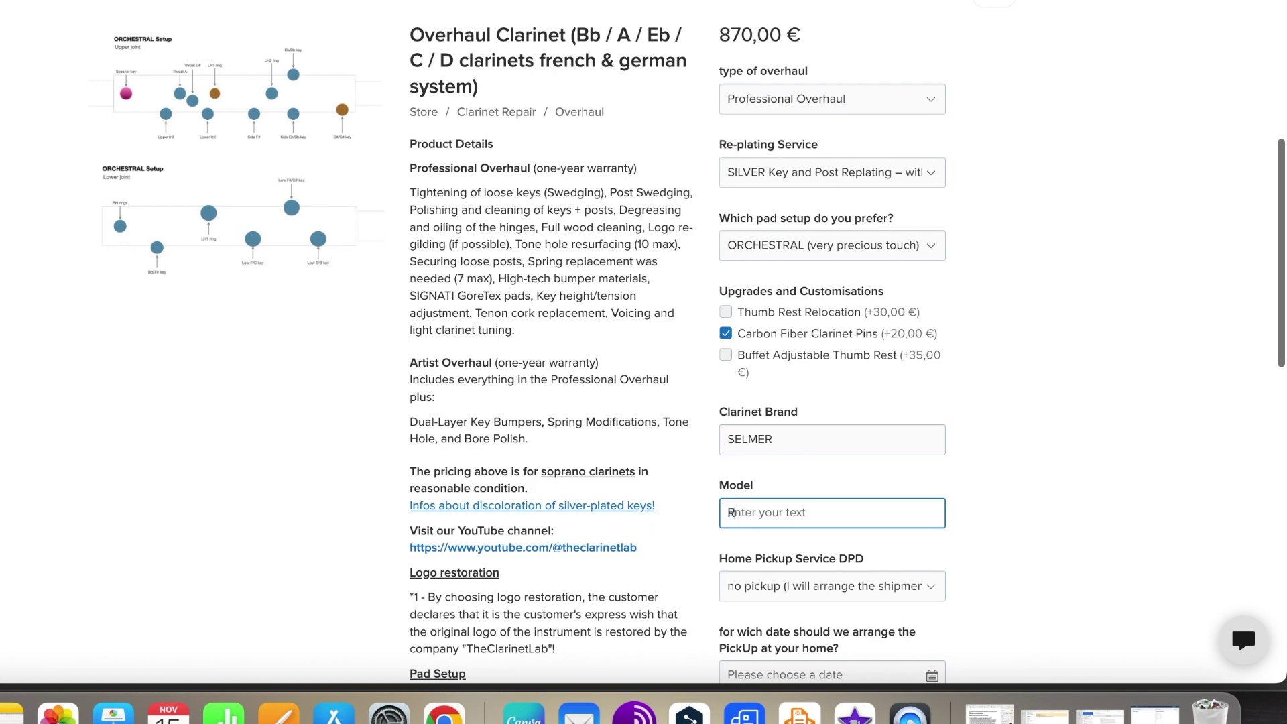
type("RECITAL")
scroll(1011, 563, "down", 3)
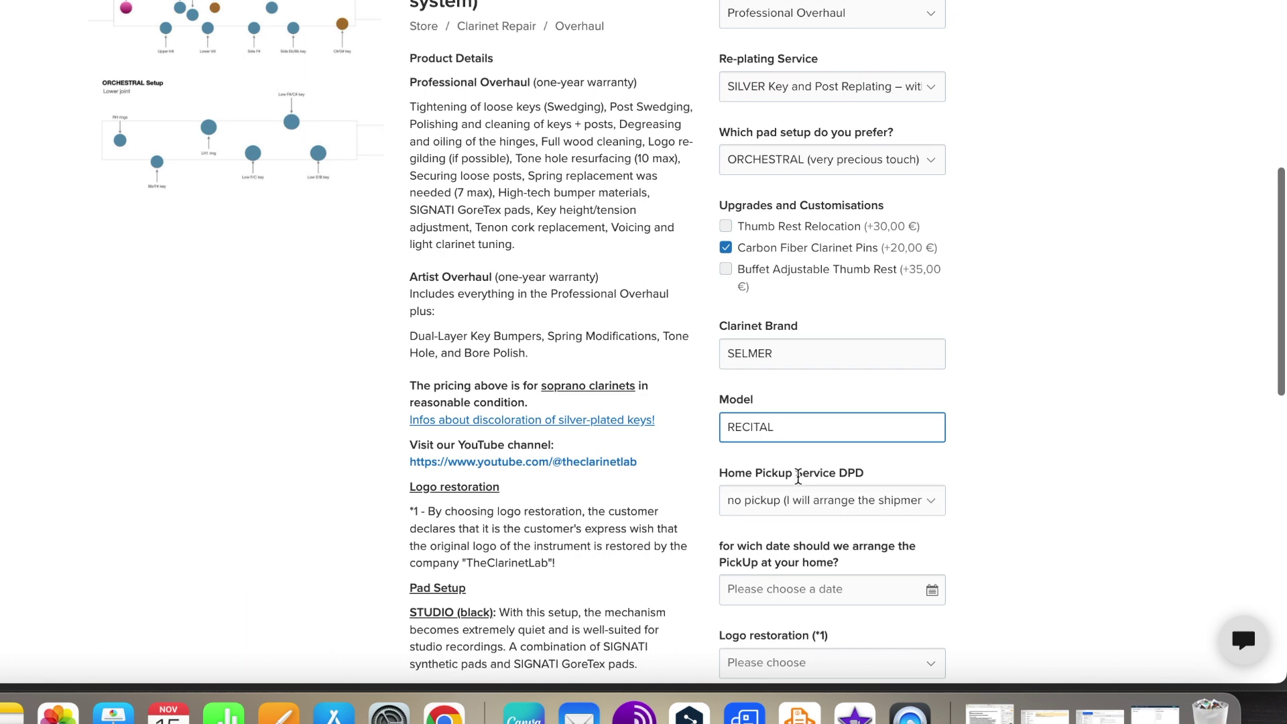
- Set EU countries Standard home pickup for Nov 30, 2022
left_click(934, 508)
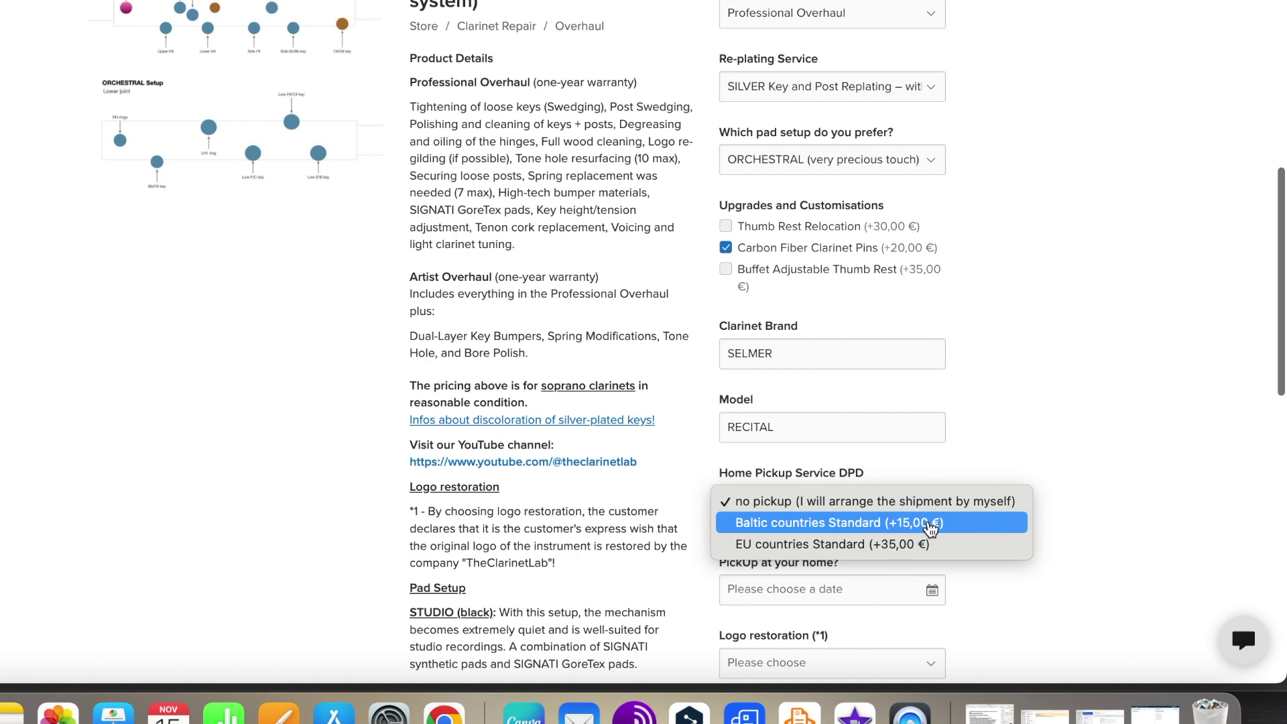
left_click(907, 545)
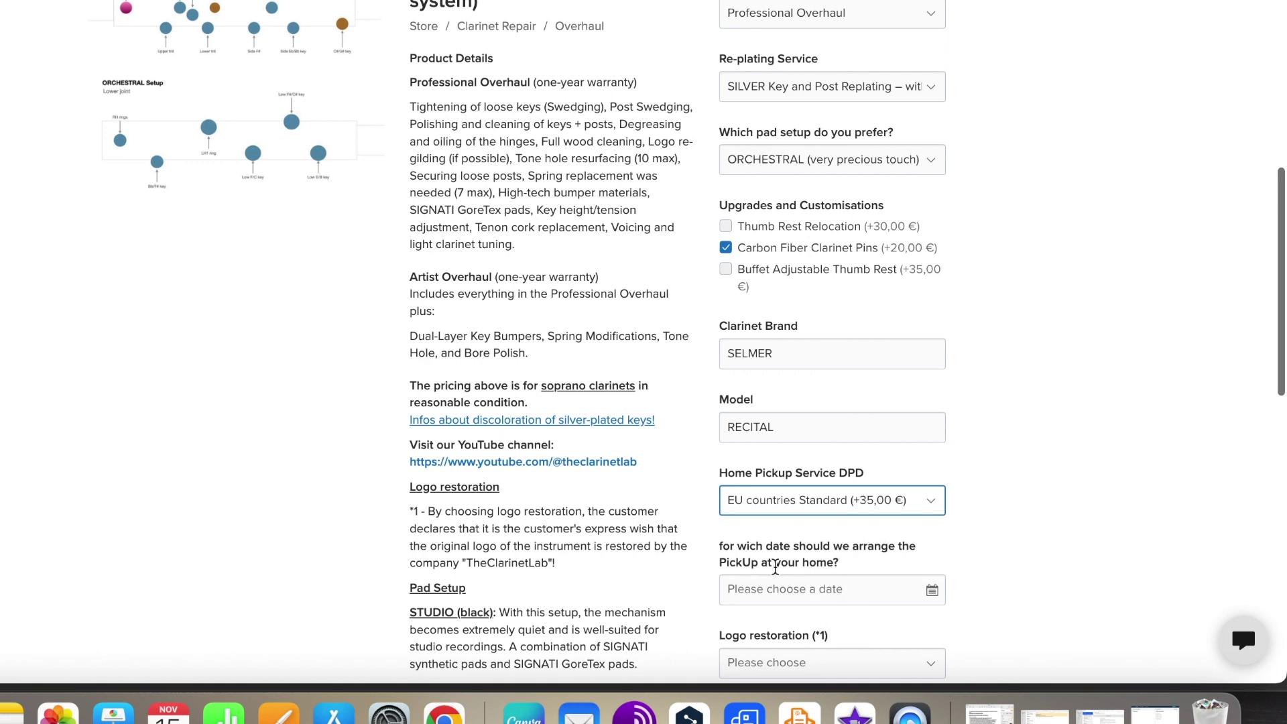
left_click(931, 589)
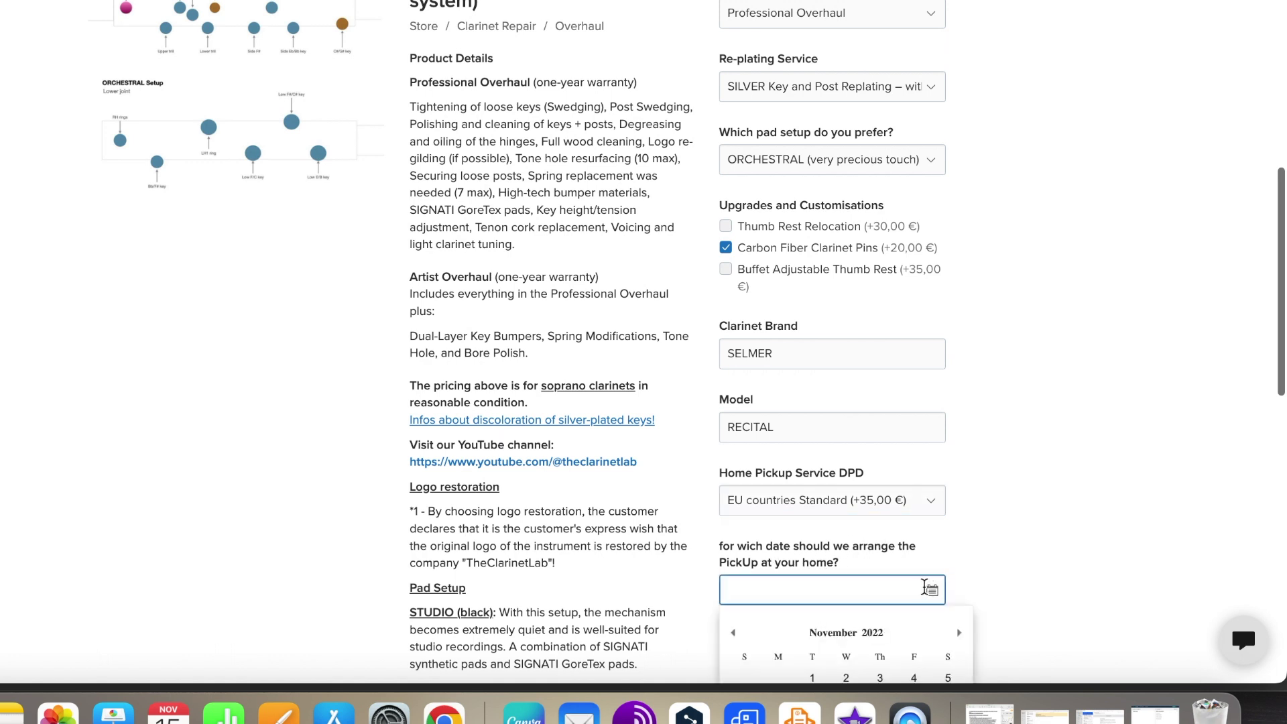
scroll(924, 588, "down", 5)
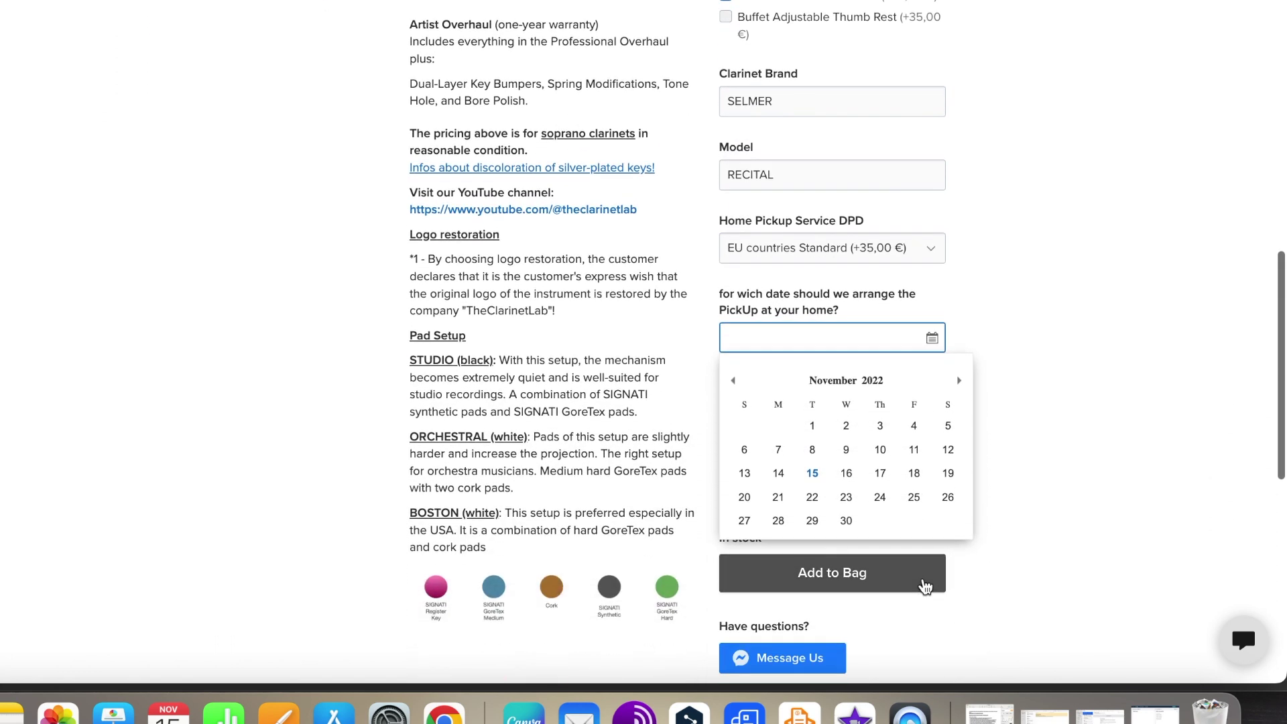
left_click(846, 520)
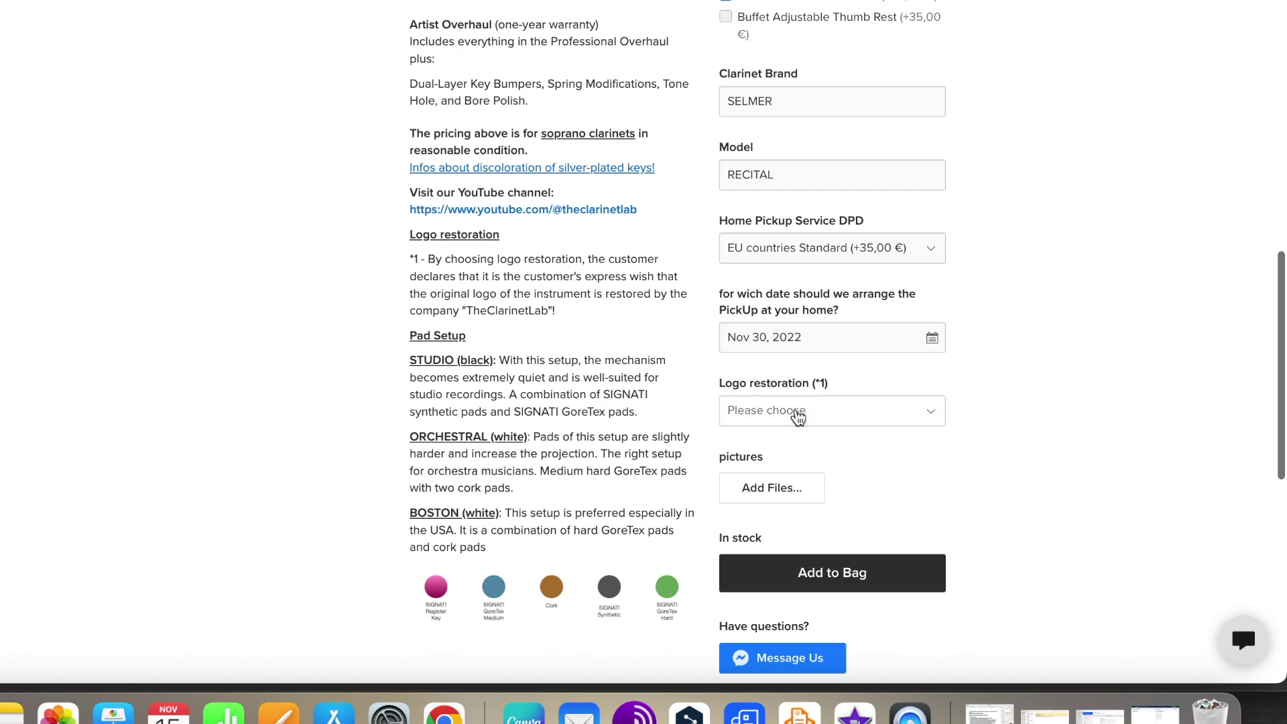
- Choose logo restoration without gold inlay and add the overhaul to the bag
left_click(933, 419)
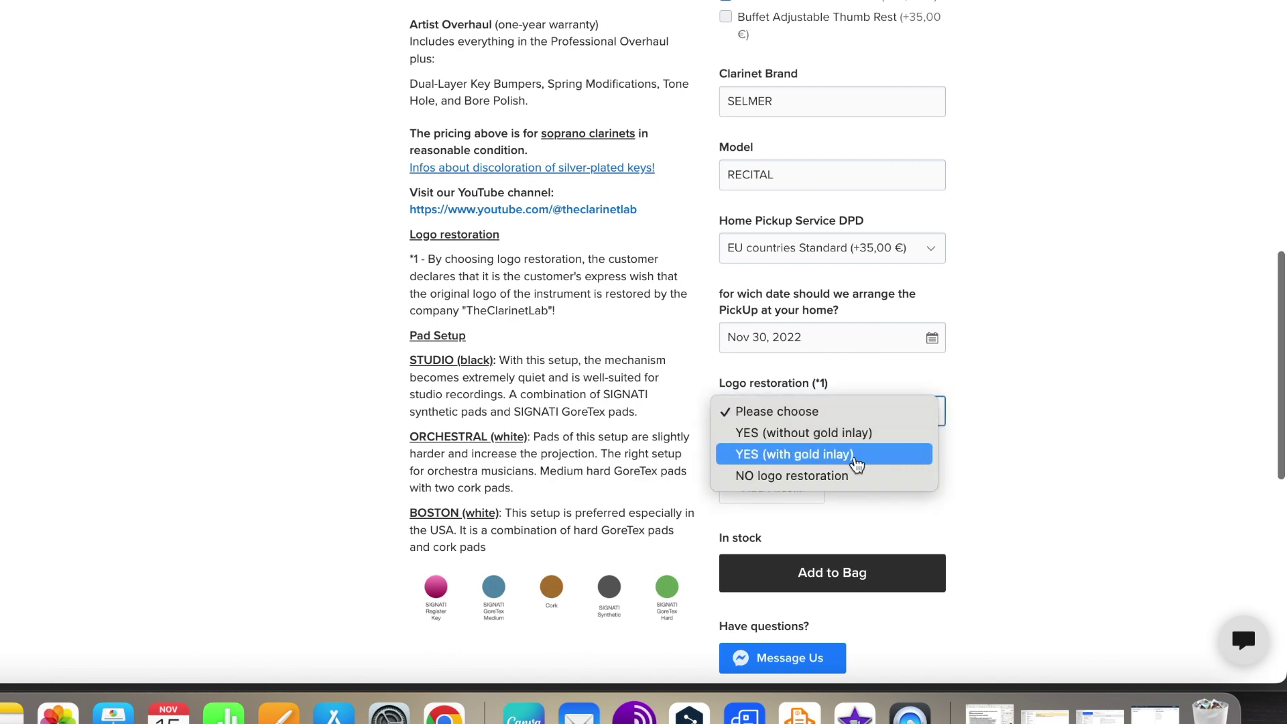
left_click(827, 433)
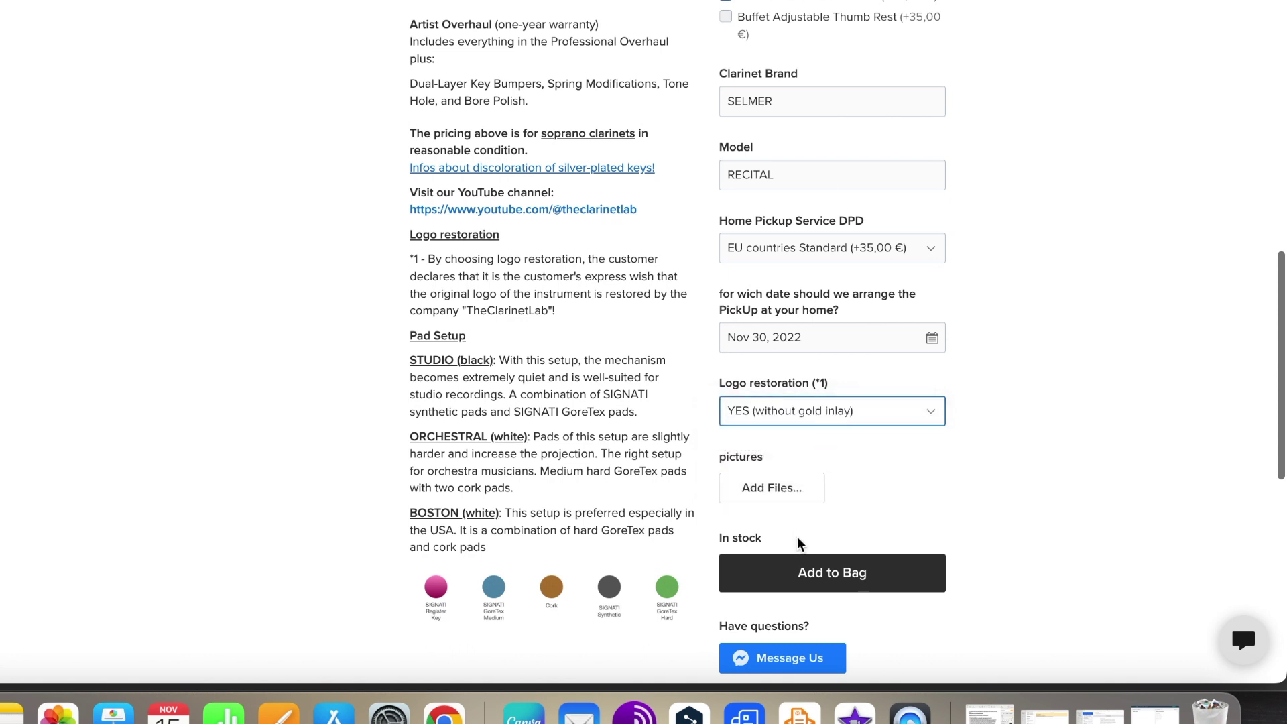
left_click(806, 574)
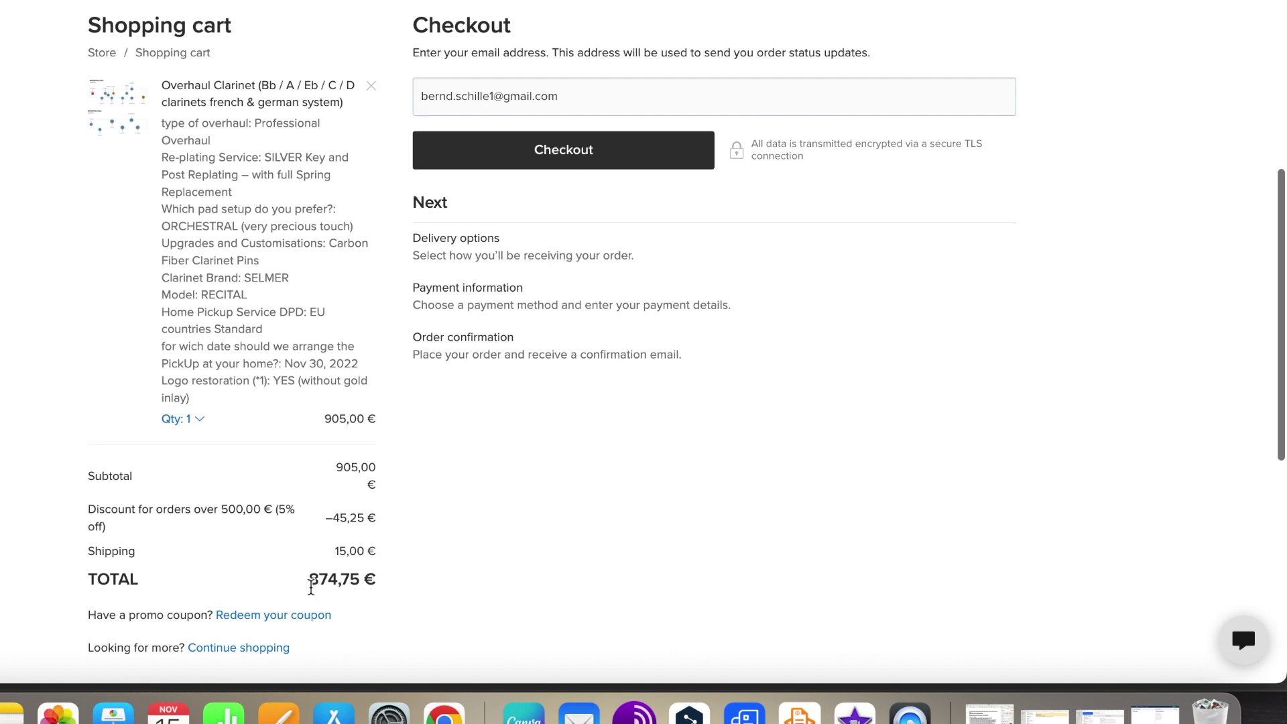
- Reveal the coupon code entry in the cart, with the total at 874,75 €
left_click(294, 617)
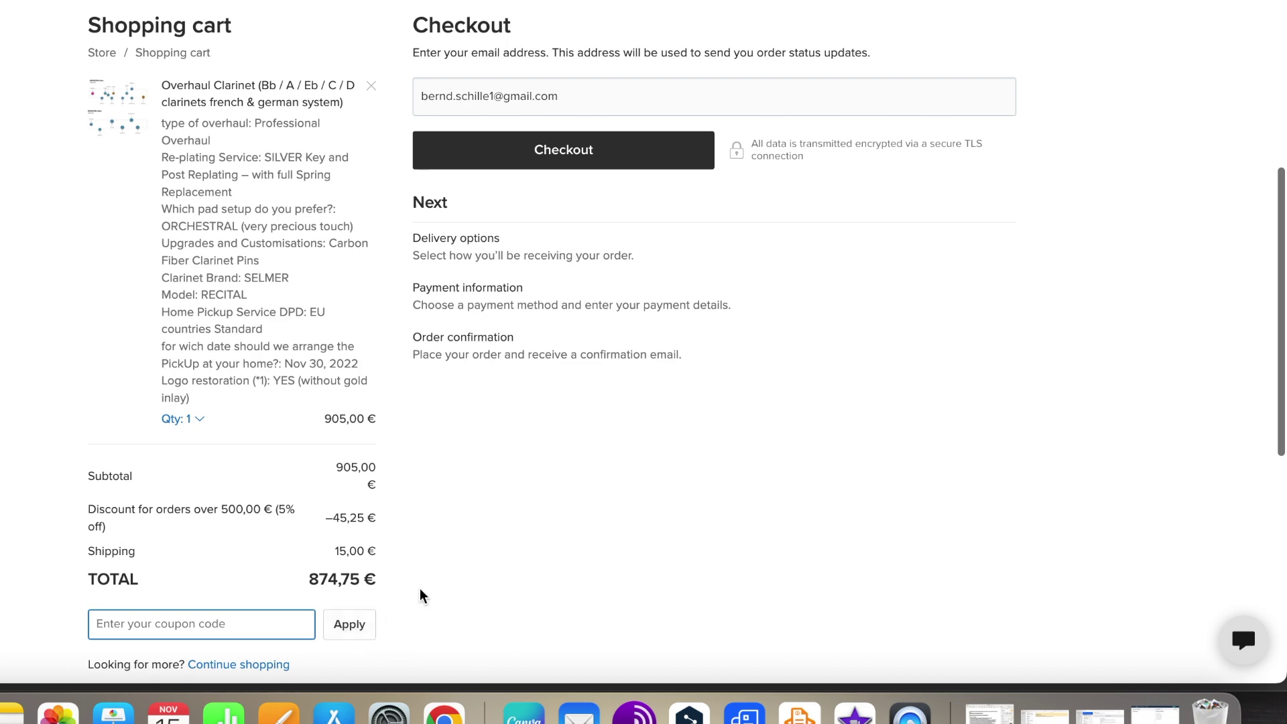
- Proceed from the cart to checkout with the entered email
scroll(420, 590, "down", 1)
scroll(420, 590, "up", 3)
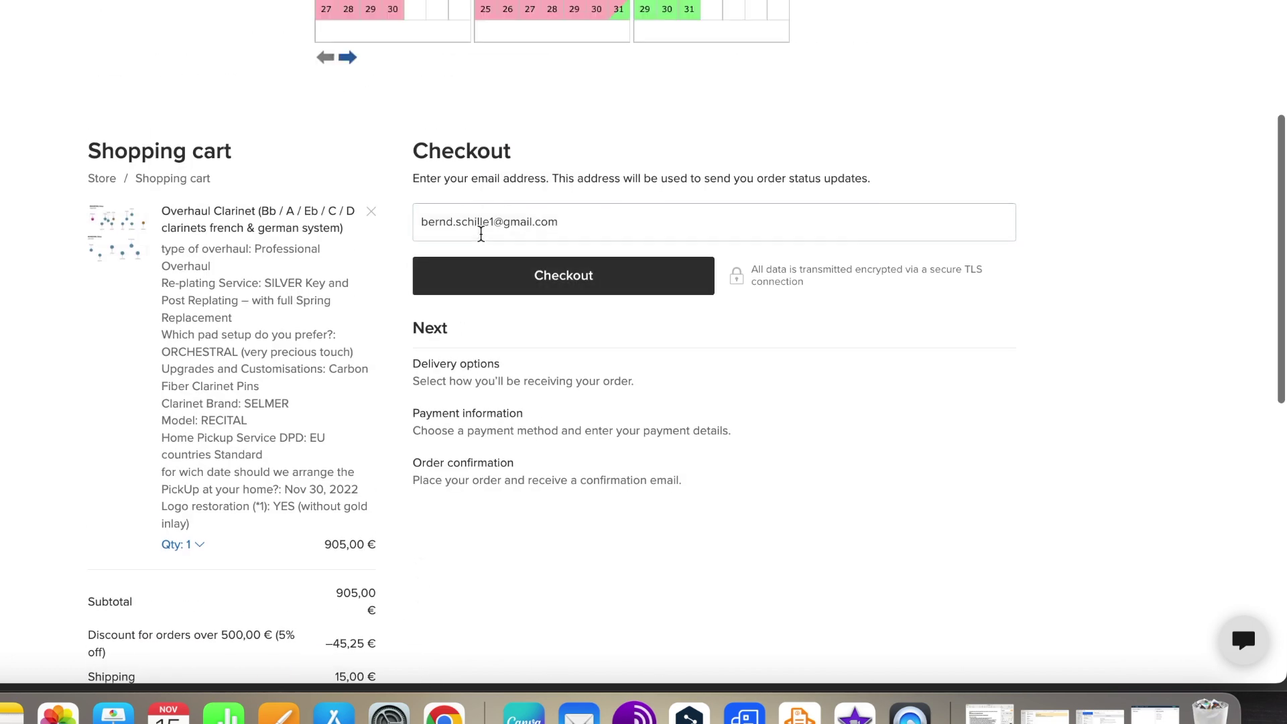
left_click(537, 276)
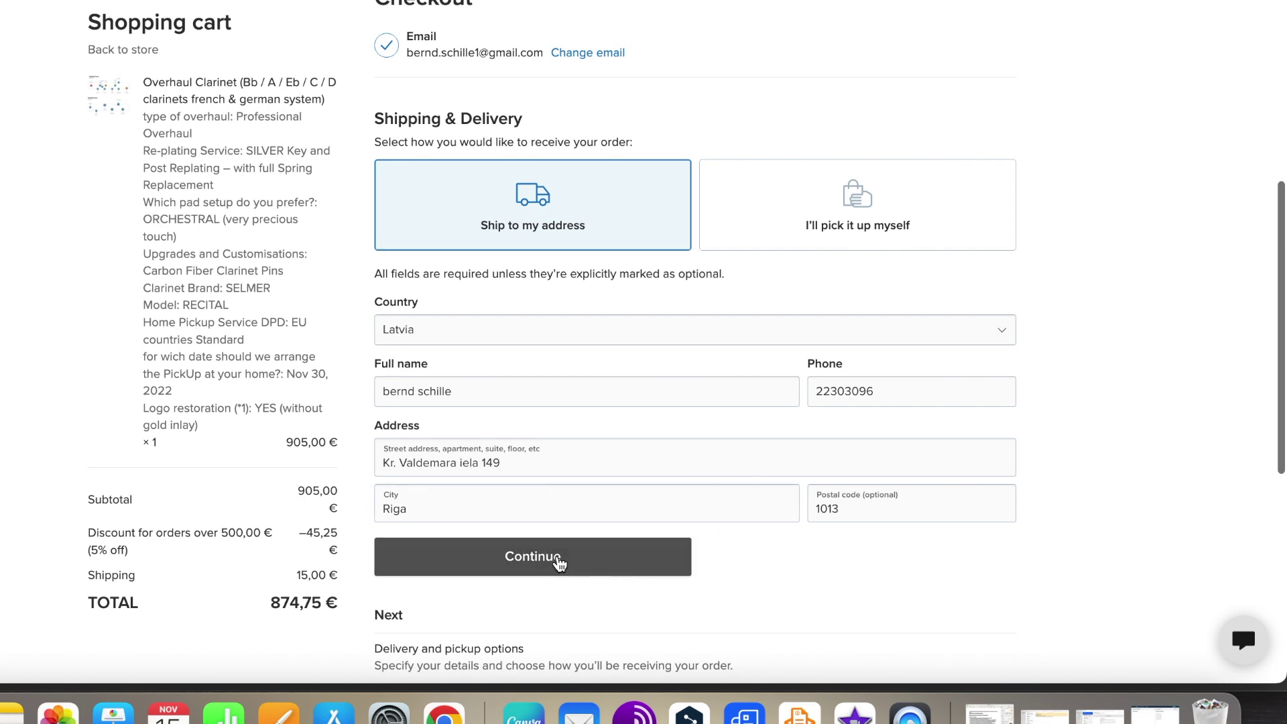
- Submit the shipping address and confirm Baltic Countries DPD shipping at 15,00 €
left_click(560, 563)
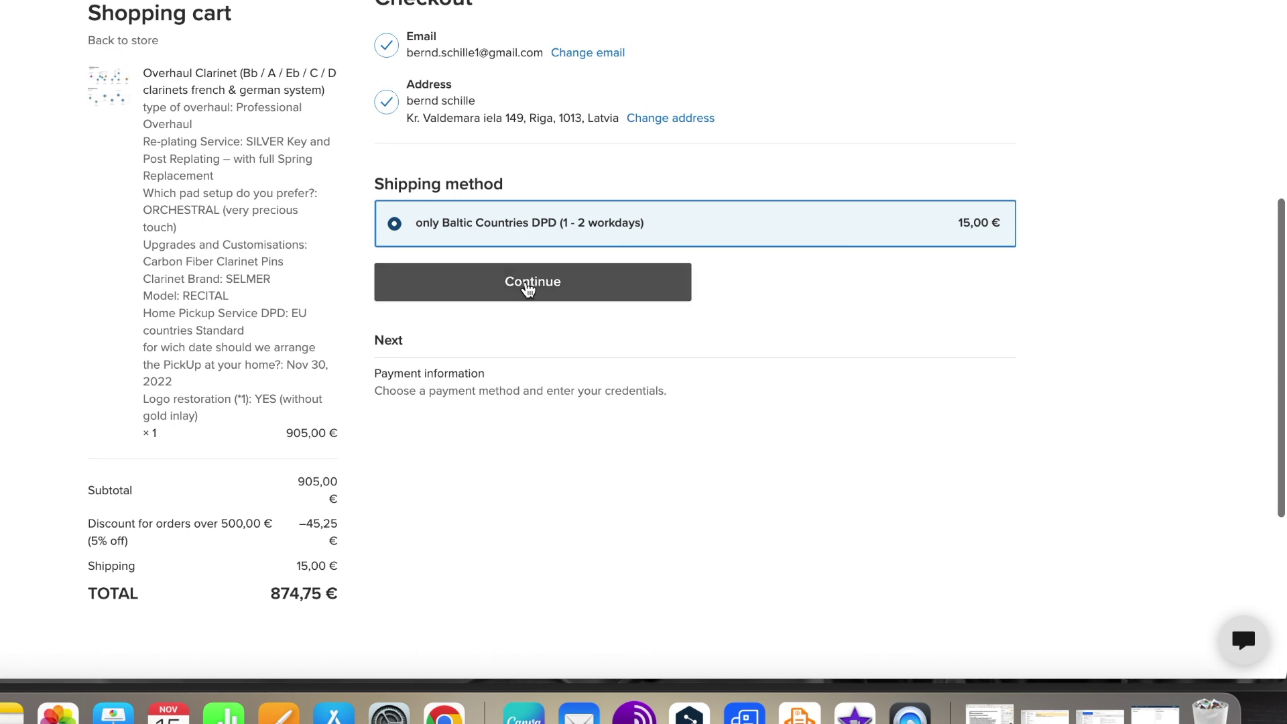
left_click(527, 287)
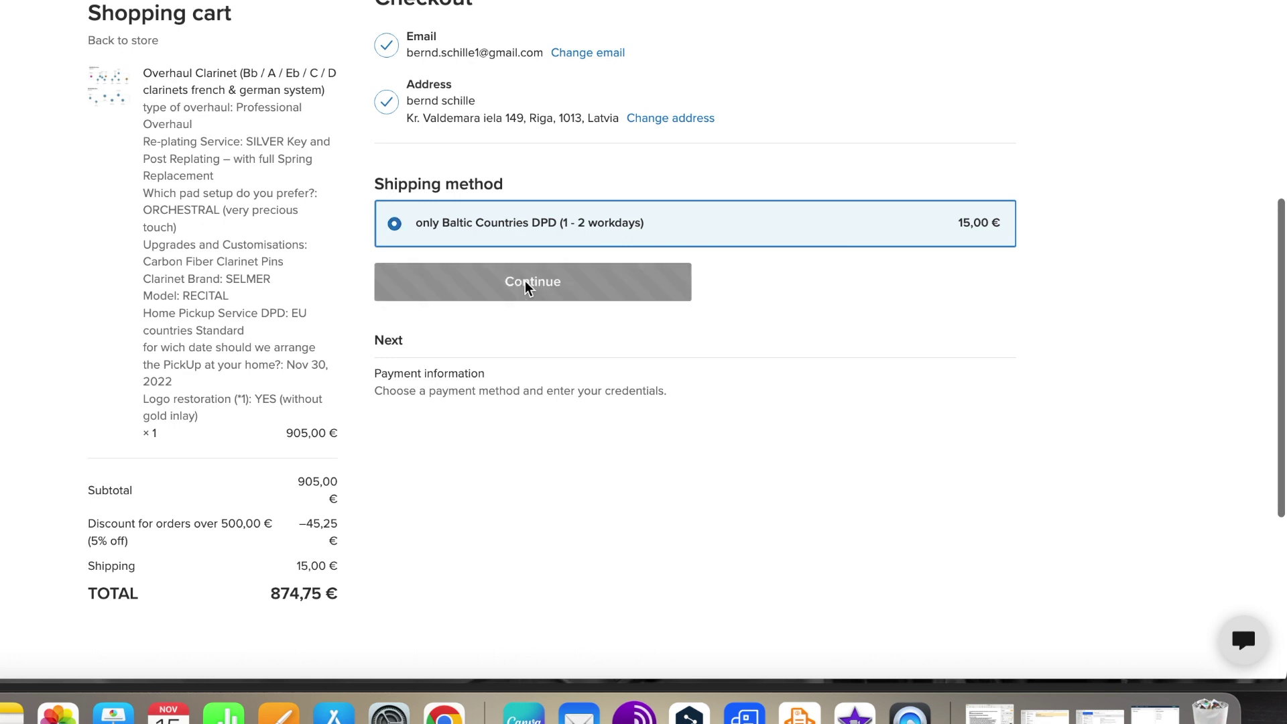